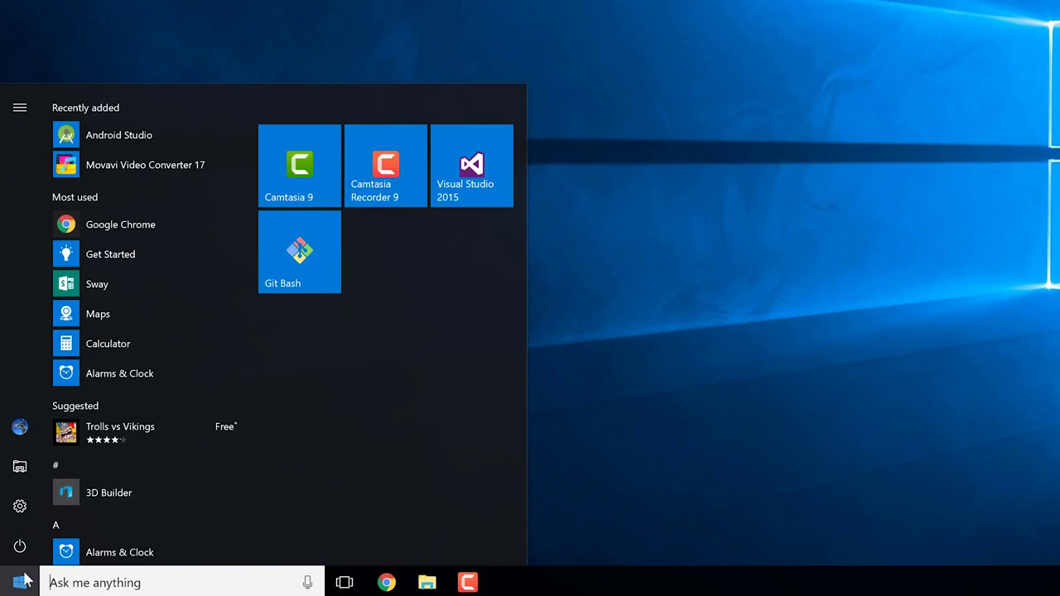
- Launch IntelliJ IDEA Community Edition from the JetBrains program folder
{"action": "left_click_drag", "start_coordinate": [251, 146], "coordinate": [244, 303]}
{"action": "left_click", "coordinate": [117, 226]}
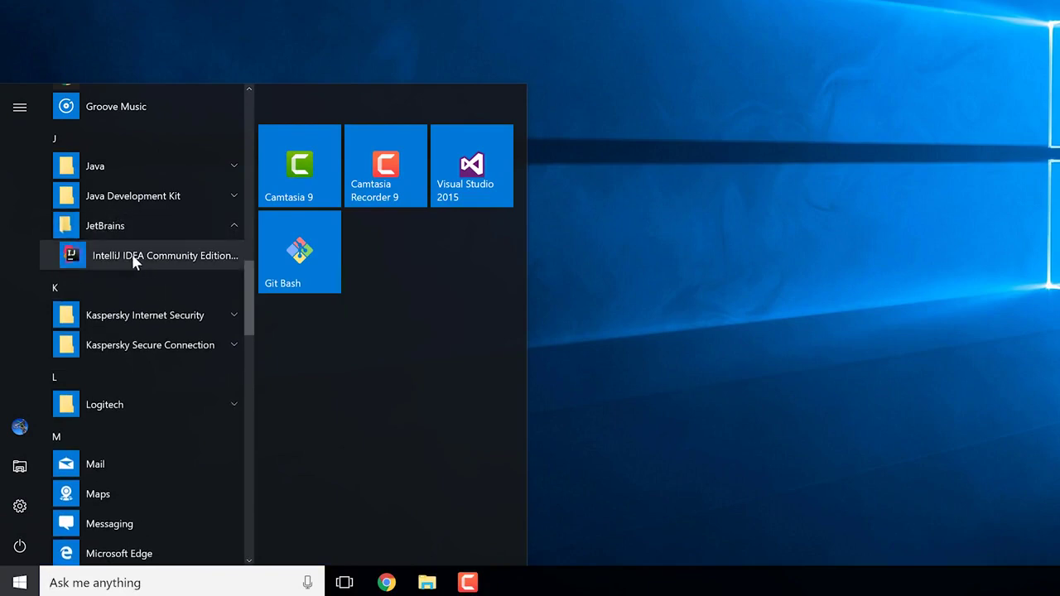
{"action": "left_click", "coordinate": [139, 257]}
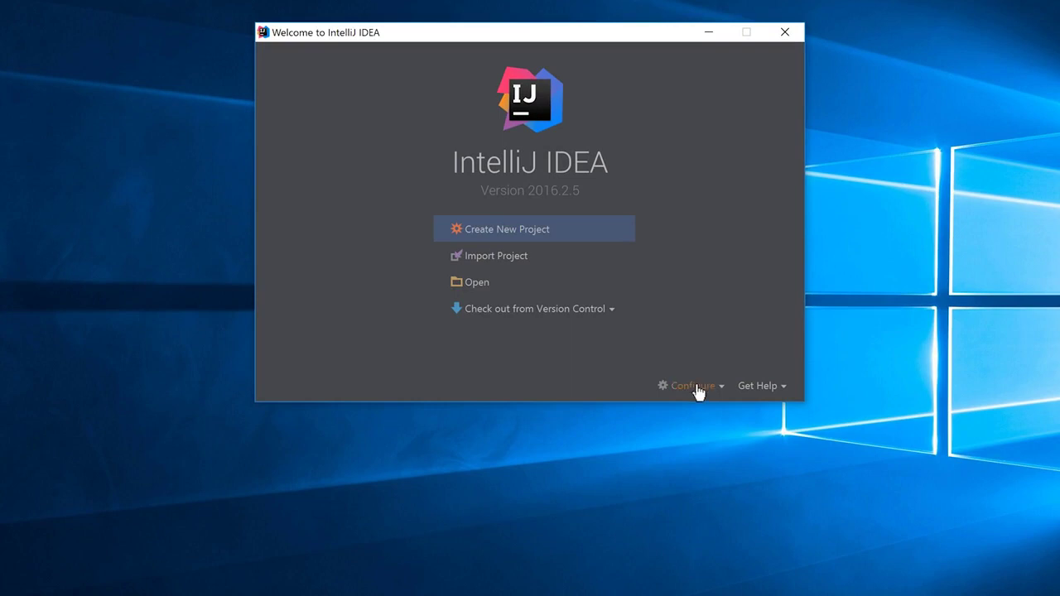
- Open the Git page of the Version Control section in the default settings
{"action": "left_click", "coordinate": [697, 391]}
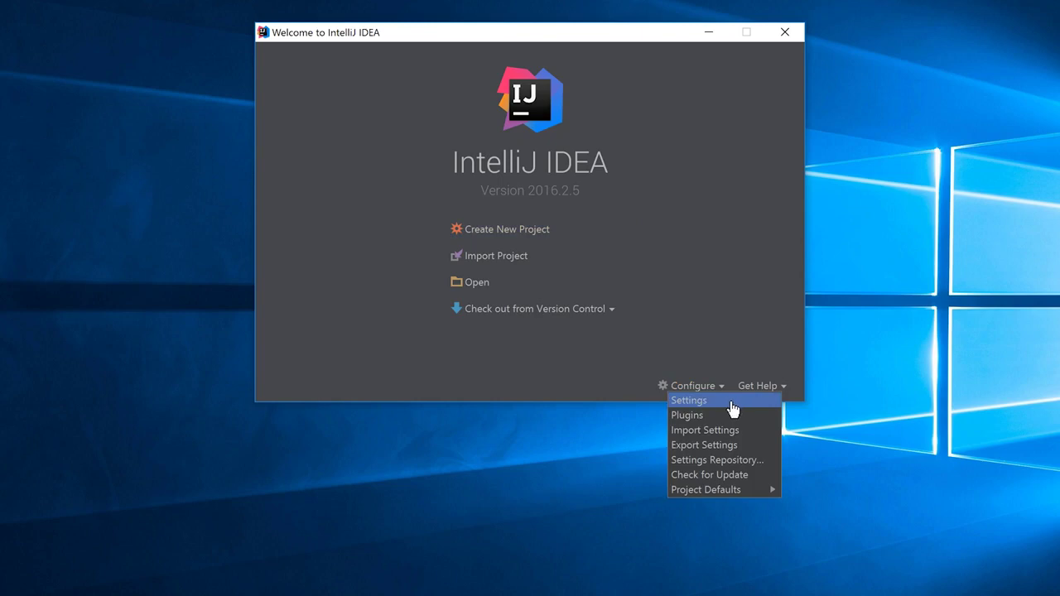
{"action": "left_click", "coordinate": [706, 400]}
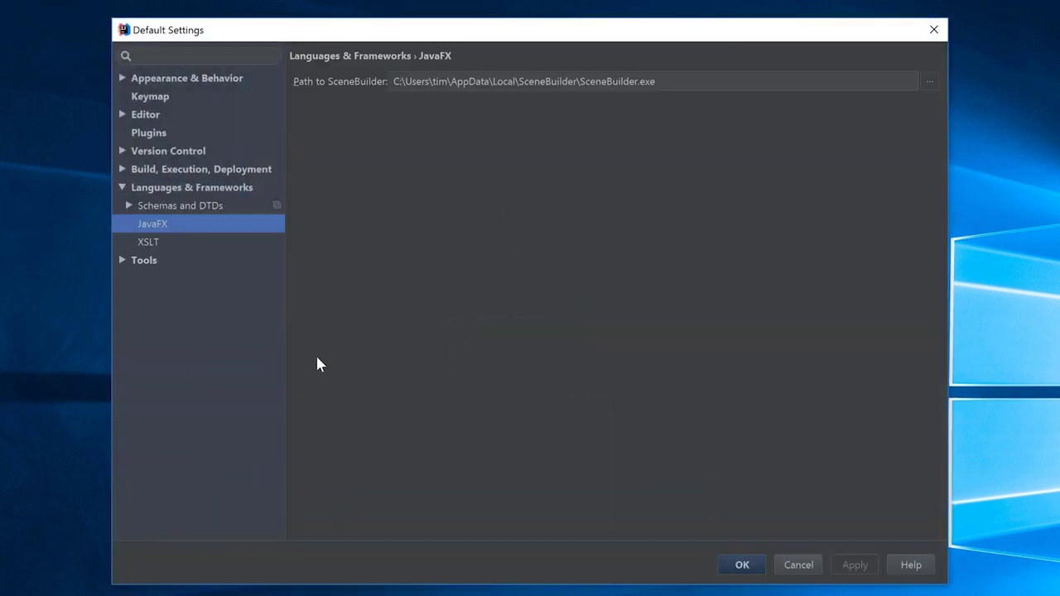
{"action": "left_click", "coordinate": [155, 155]}
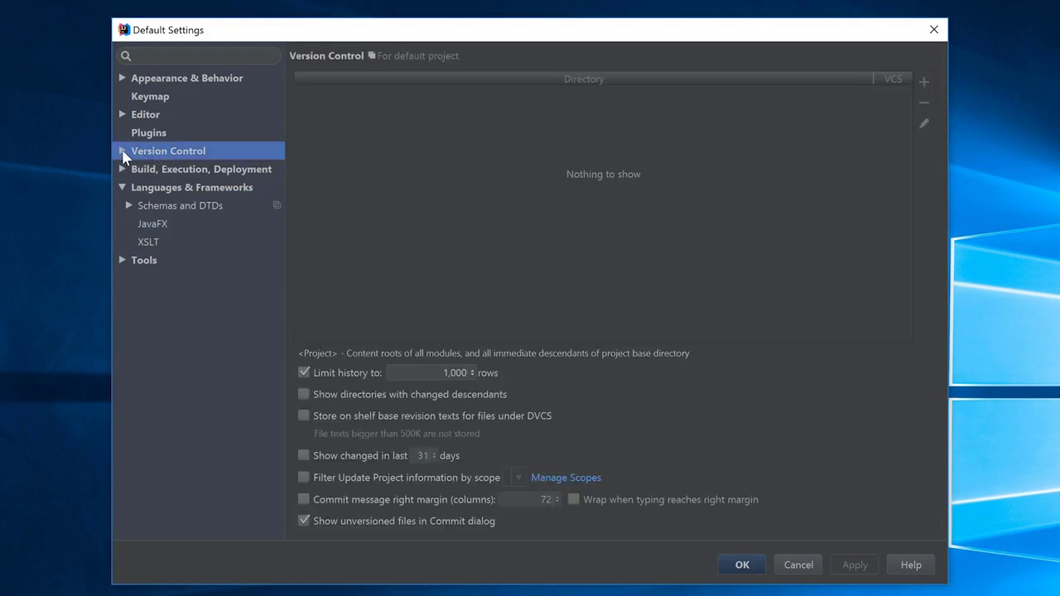
{"action": "left_click", "coordinate": [122, 153]}
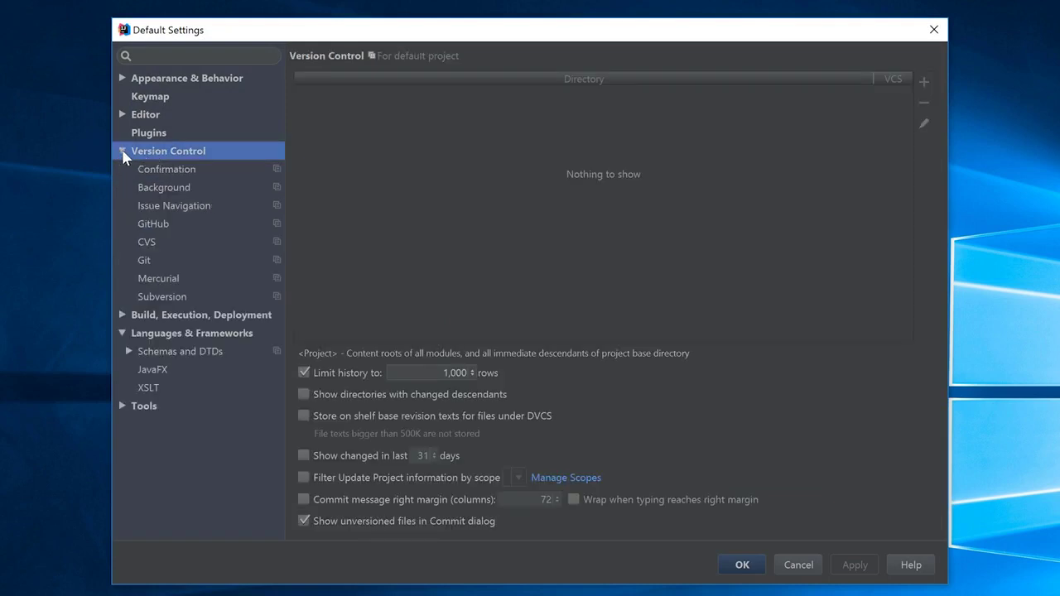
{"action": "left_click", "coordinate": [147, 263]}
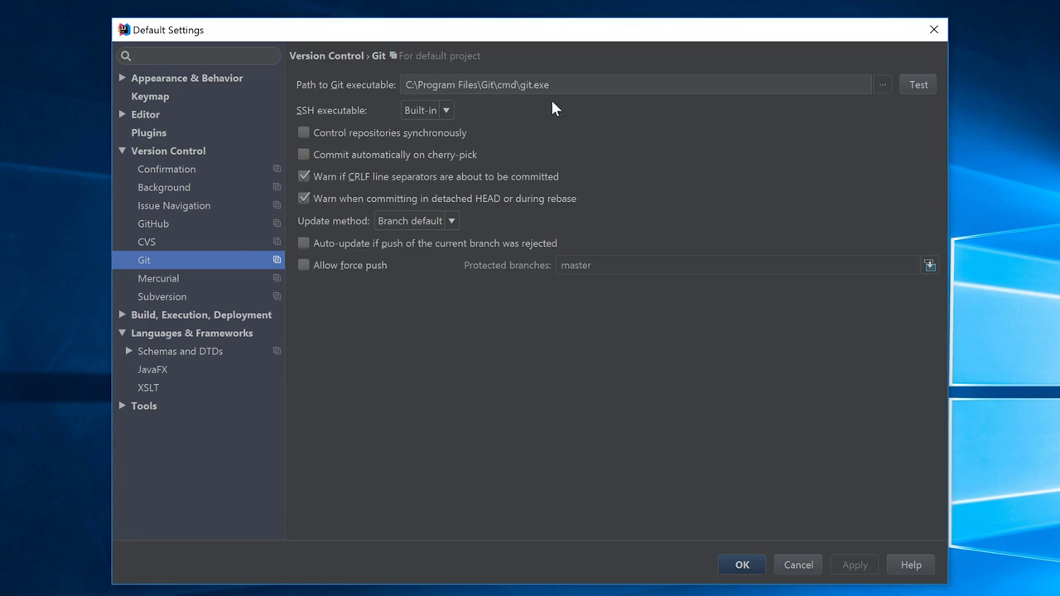
- Check which git.exe file the Git executable path points to, and test that Git runs
{"action": "left_click", "coordinate": [882, 85]}
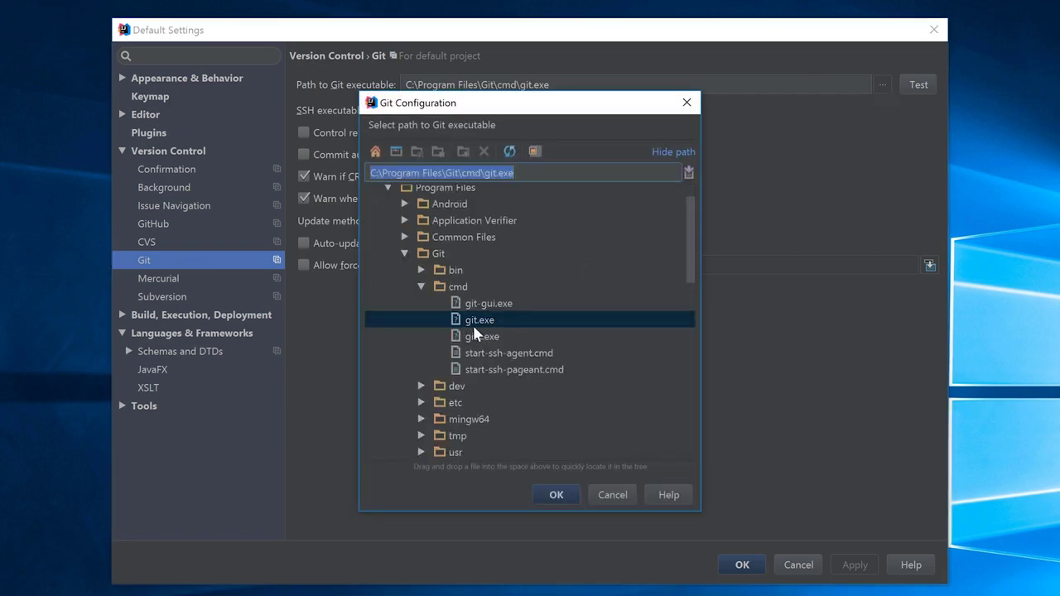
{"action": "left_click", "coordinate": [610, 496]}
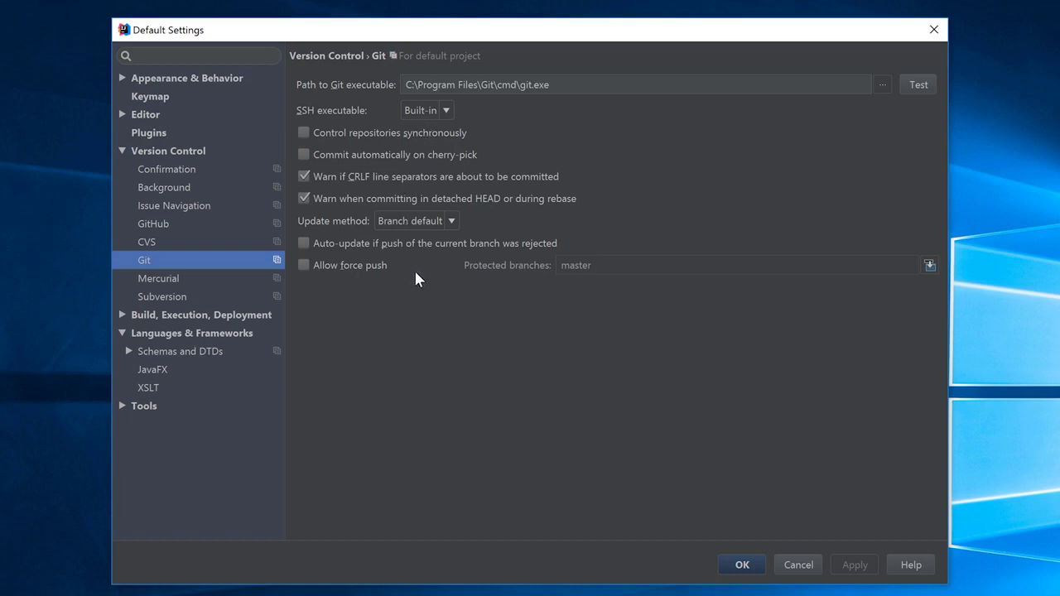
{"action": "left_click", "coordinate": [920, 85]}
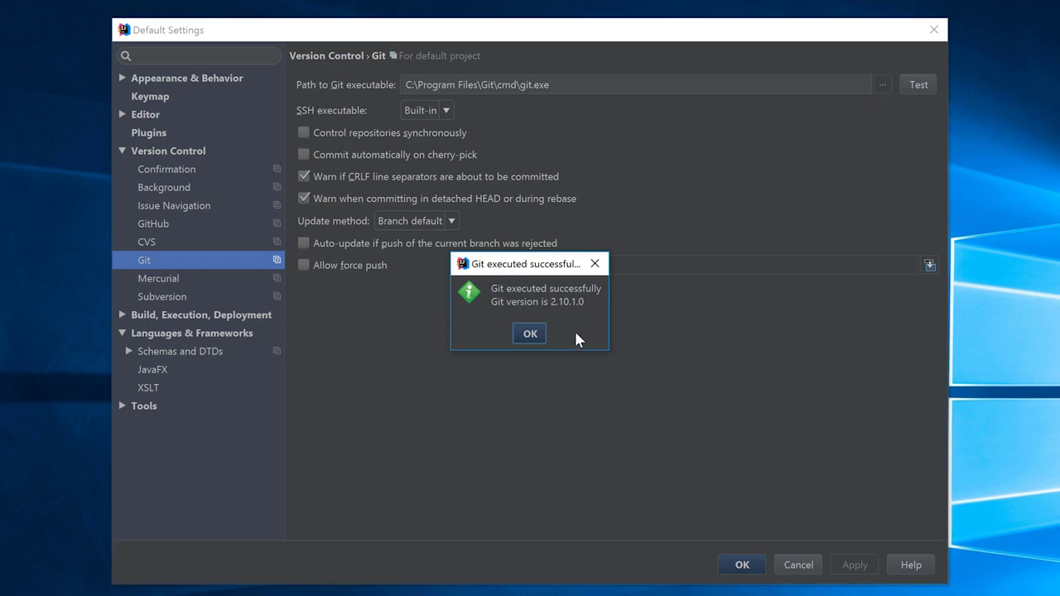
{"action": "left_click", "coordinate": [527, 334]}
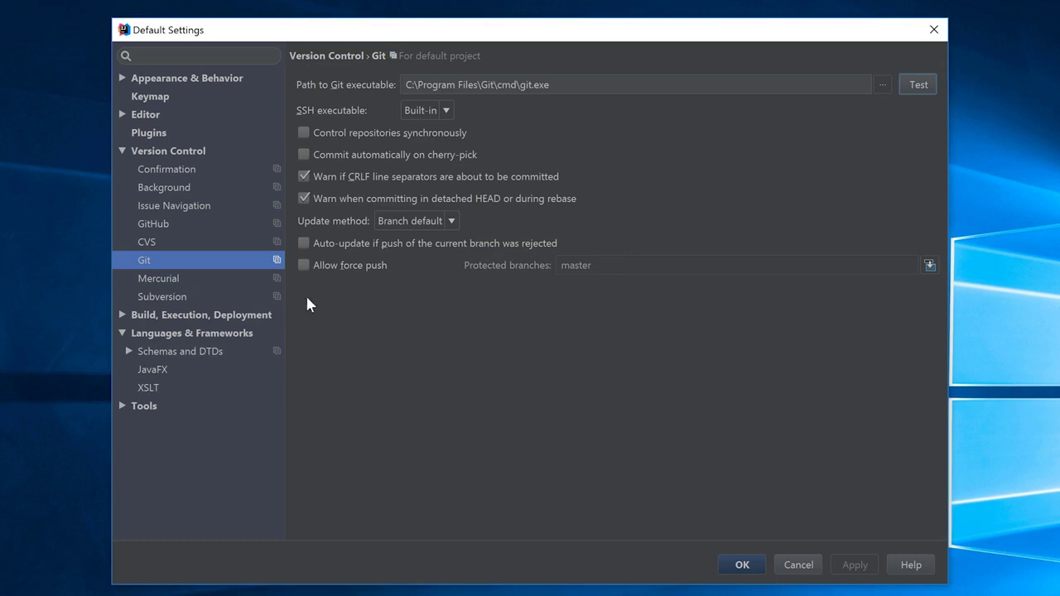
- In the GitHub version control settings, choose Password authentication for github.com and enter the account login name
{"action": "left_click", "coordinate": [149, 225]}
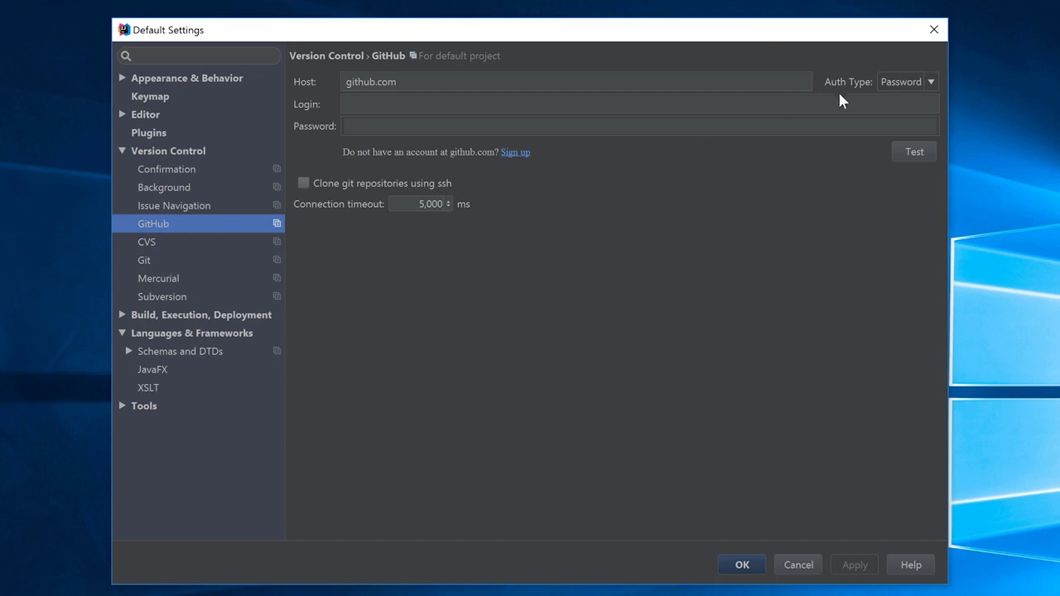
{"action": "left_click", "coordinate": [935, 83]}
{"action": "left_click", "coordinate": [934, 83]}
{"action": "left_click", "coordinate": [935, 83]}
{"action": "left_click", "coordinate": [915, 89]}
{"action": "left_click", "coordinate": [360, 105]}
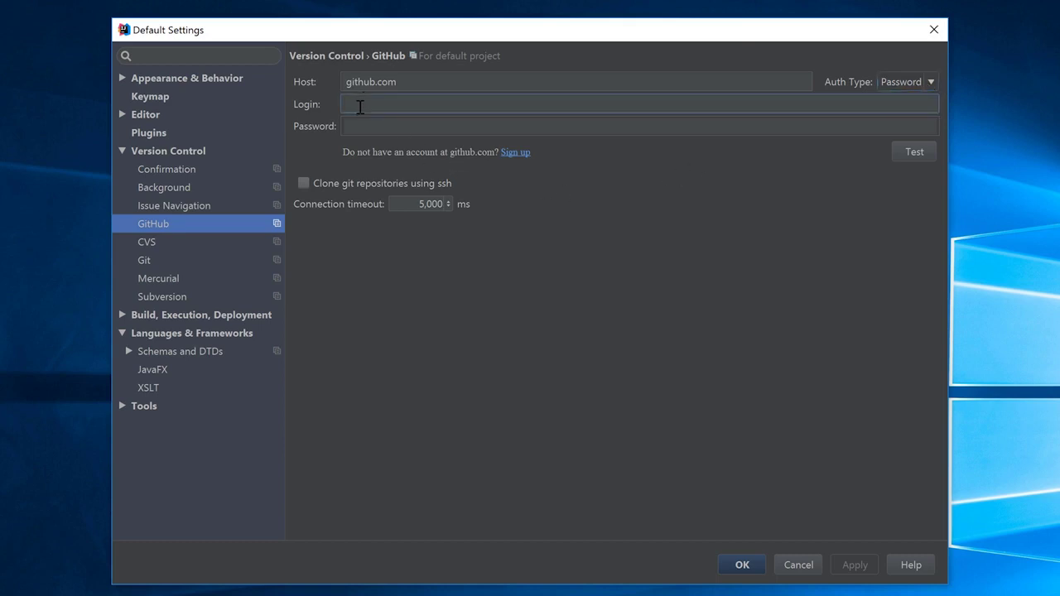
{"action": "type", "text": "tim-b"}
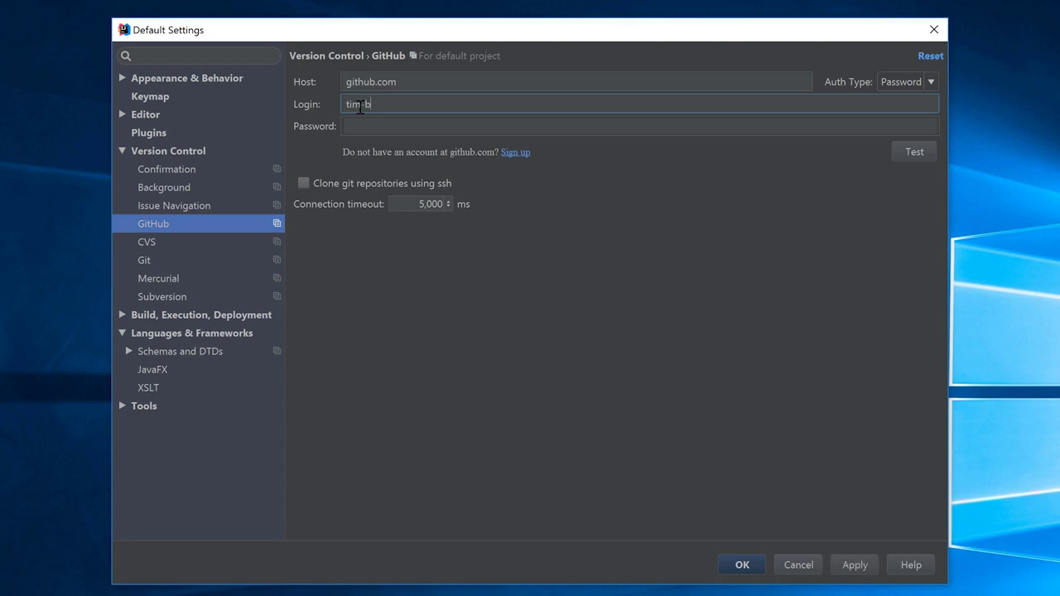
{"action": "type", "text": "uchalka"}
{"action": "key", "text": "Tab"}
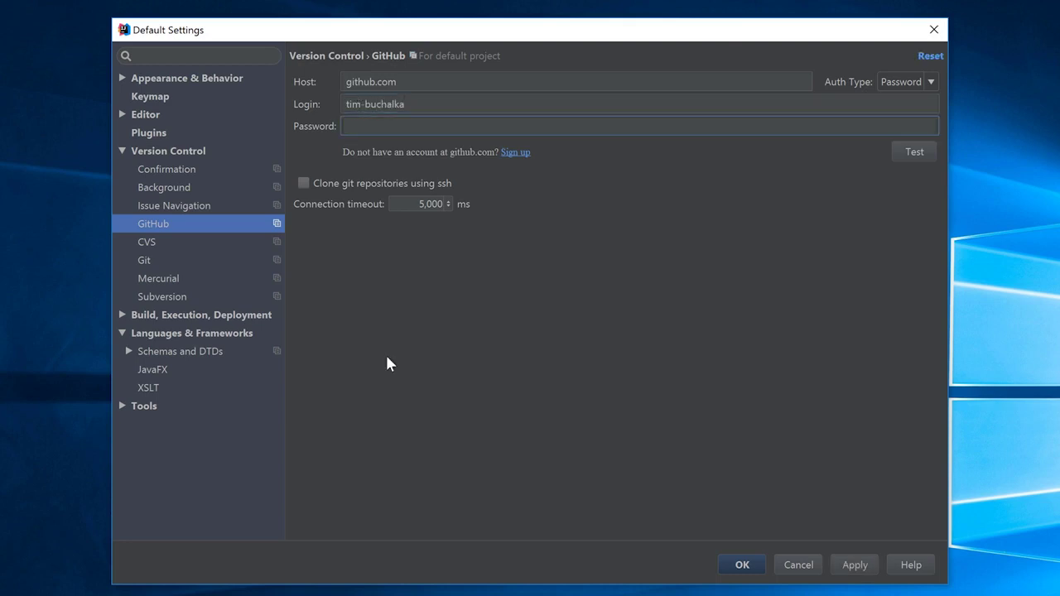
- Enter the GitHub account password and try to connect with these credentials
{"action": "type", "text": "•••••••••"}
{"action": "left_click", "coordinate": [915, 154]}
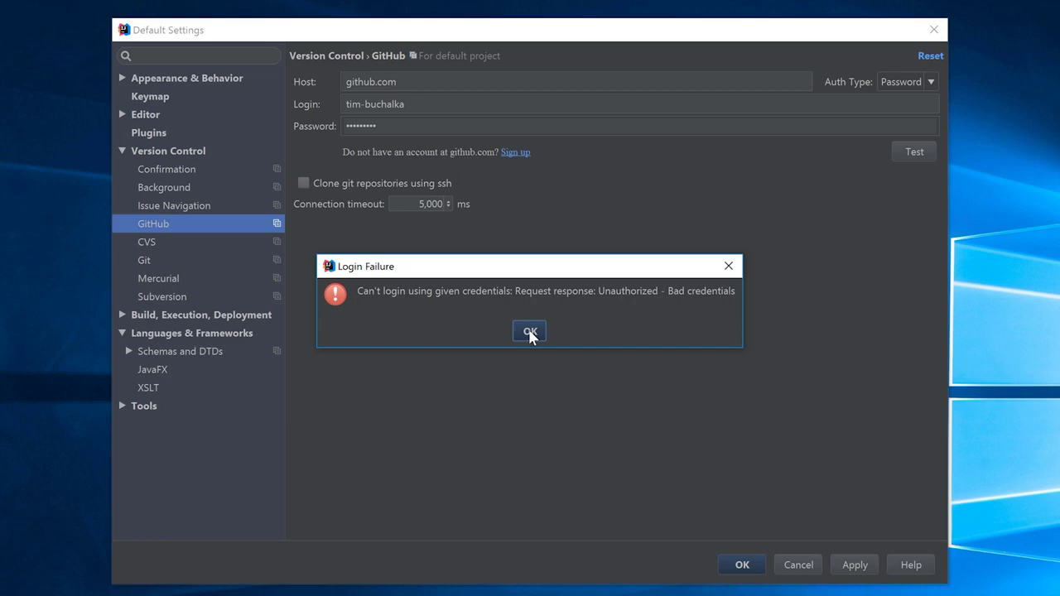
{"action": "left_click", "coordinate": [530, 332]}
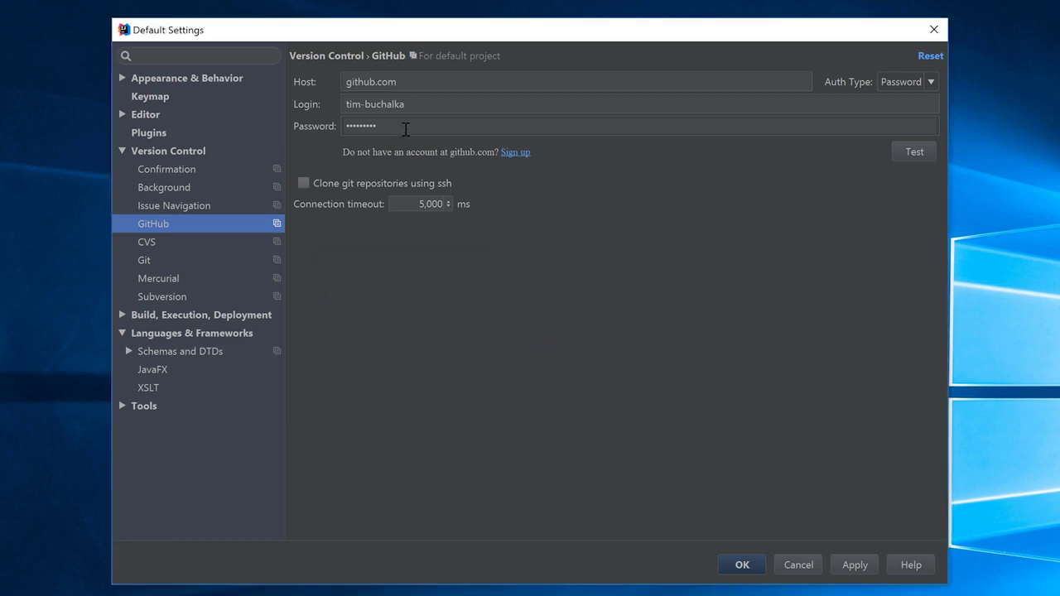
- Replace the GitHub account password with the correct one and test the connection again
{"action": "left_click", "coordinate": [371, 127]}
{"action": "double_click", "coordinate": [371, 127]}
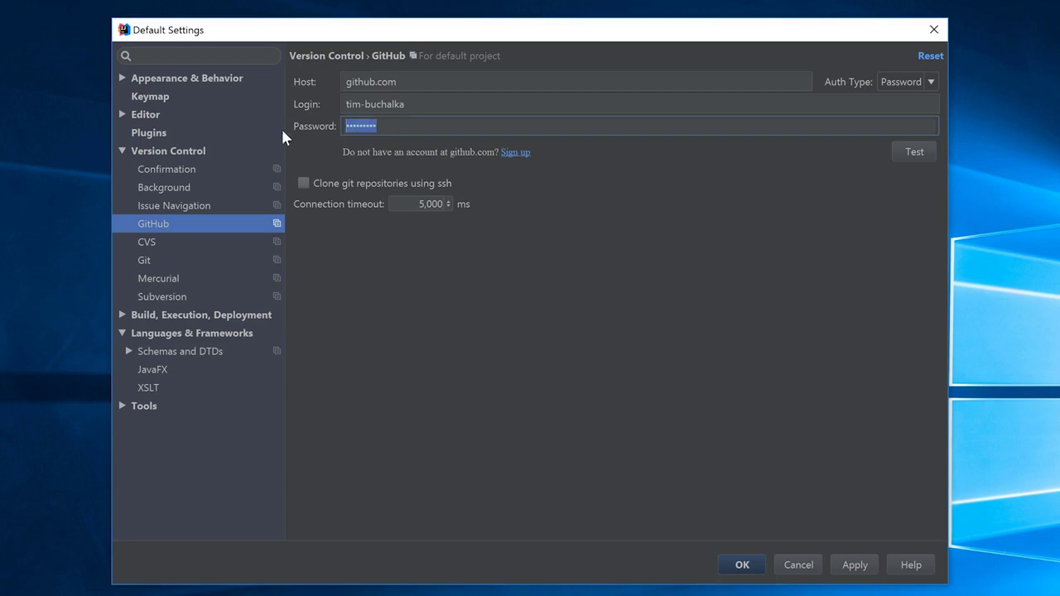
{"action": "type", "text": "********"}
{"action": "left_click", "coordinate": [915, 152]}
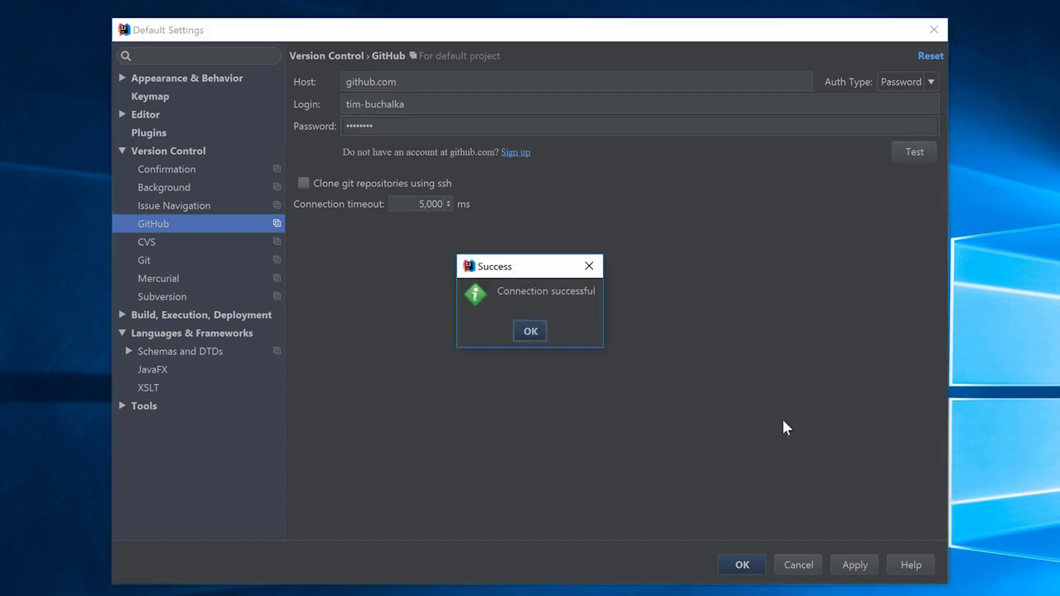
{"action": "left_click", "coordinate": [533, 331]}
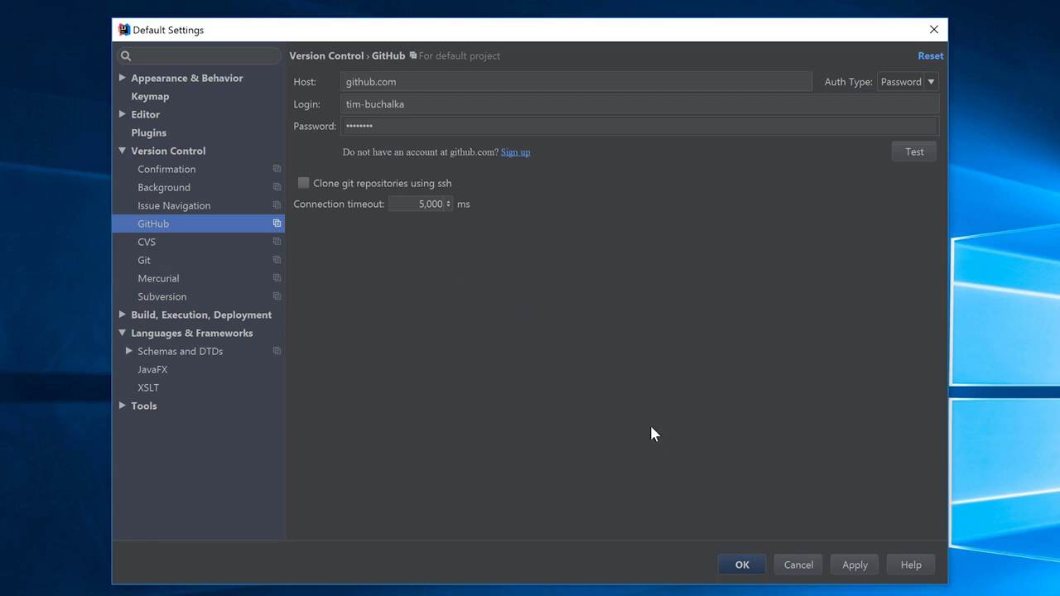
- Apply the GitHub settings, leaving the master password blank without OS credential encryption, and close the default settings
{"action": "left_click", "coordinate": [860, 570]}
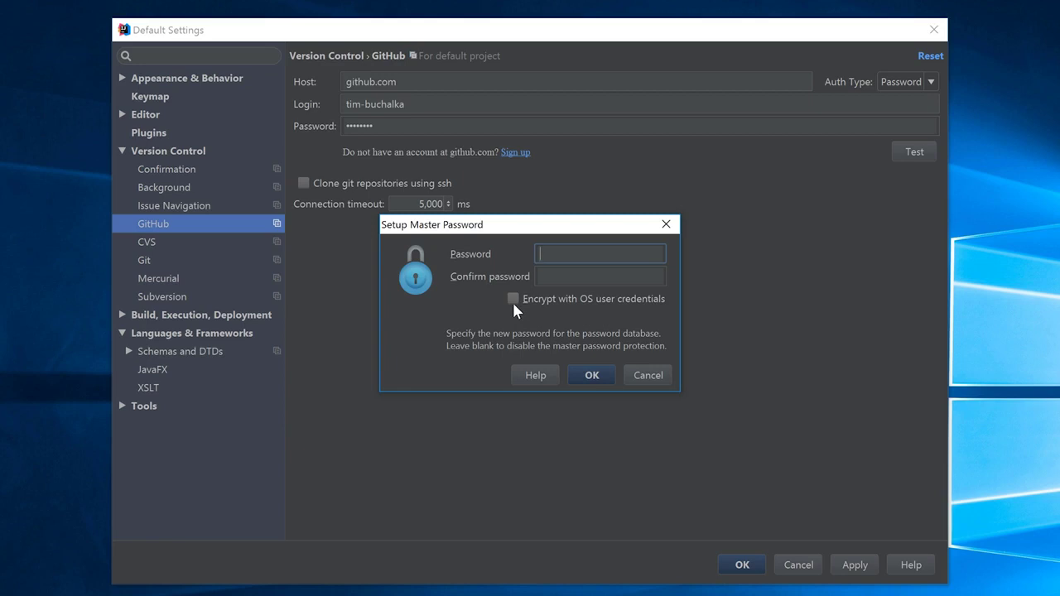
{"action": "mouse_move", "coordinate": [514, 303]}
{"action": "left_click", "coordinate": [585, 375]}
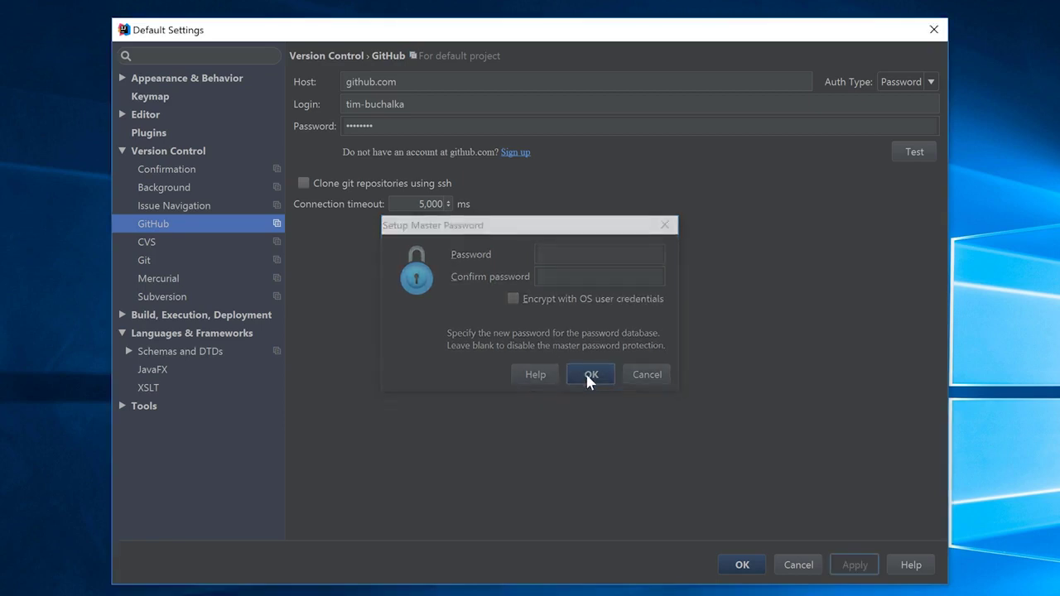
{"action": "left_click", "coordinate": [736, 564]}
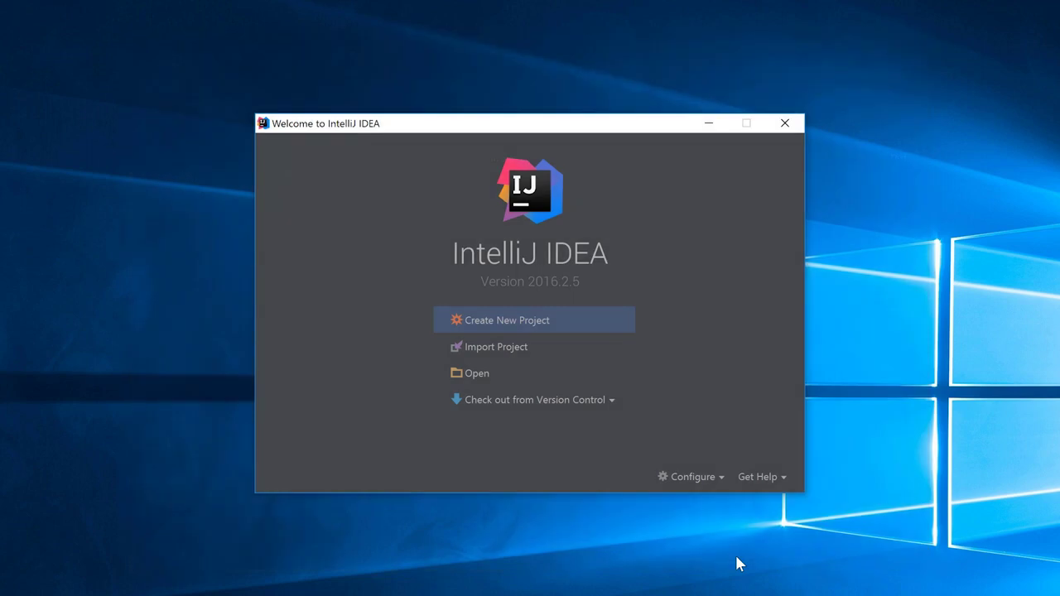